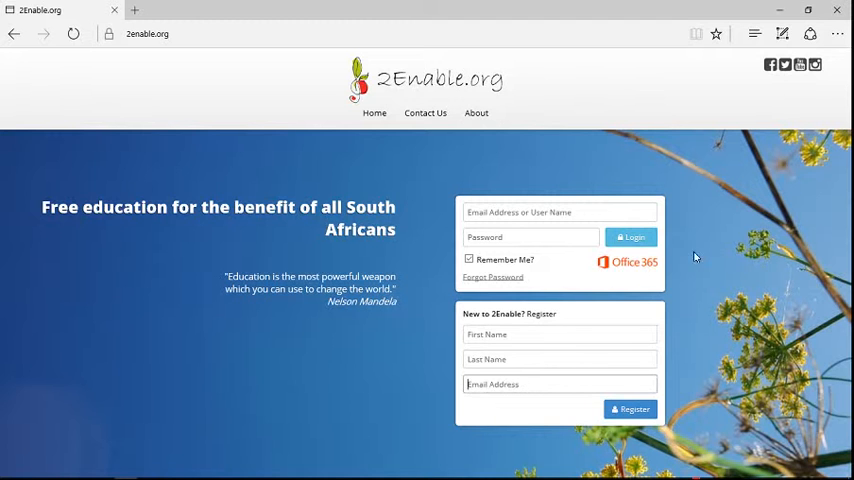
- Start the Office 365 sign-in to 2Enable and choose the tablet account
left_click(621, 267)
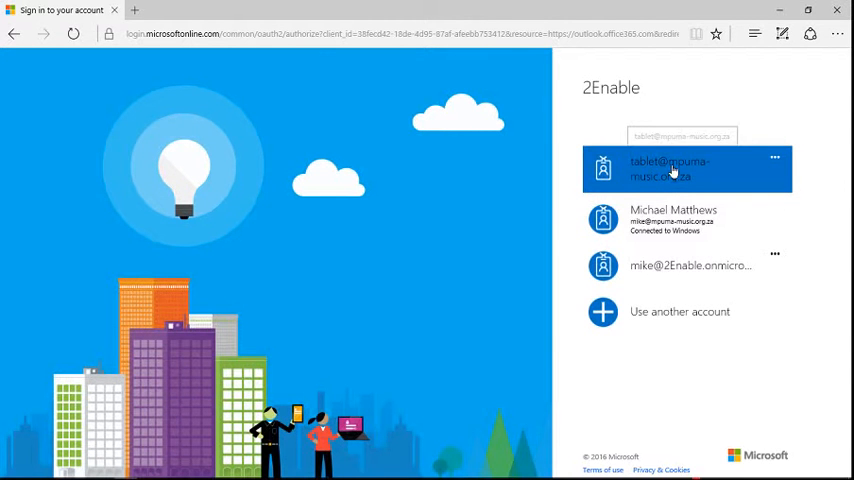
left_click(673, 170)
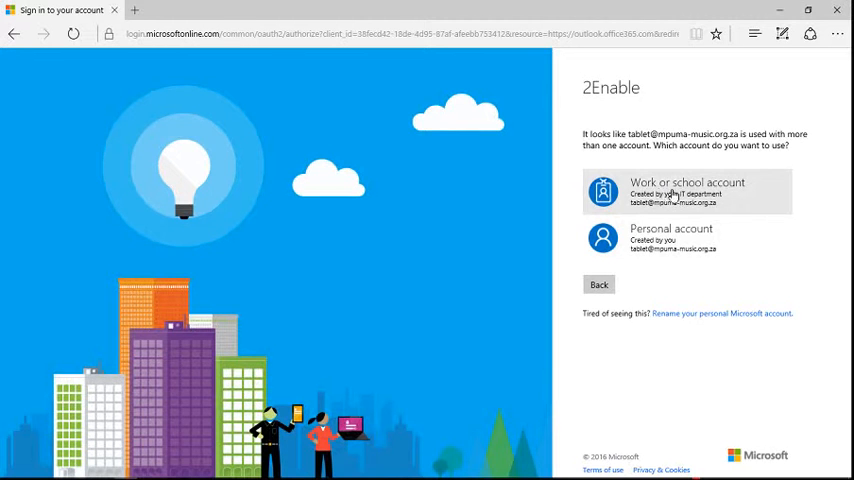
- Sign in as a work or school account with the password, declining the browser's save-password prompt
left_click(641, 201)
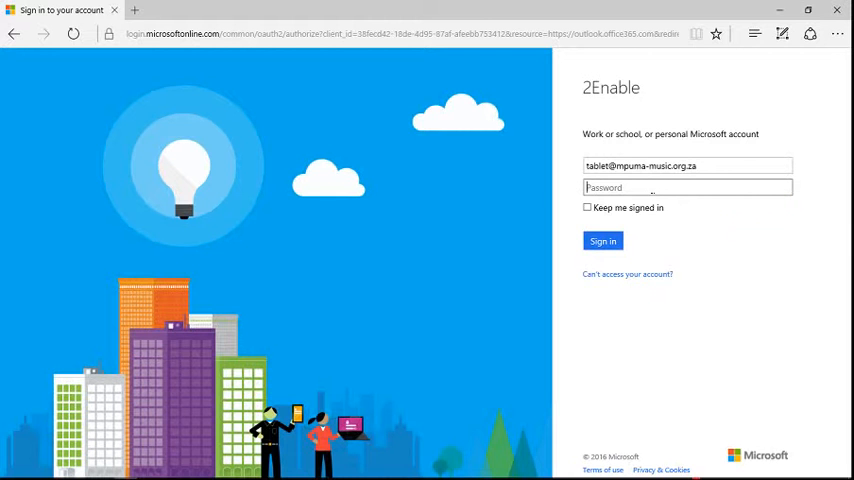
type("••••••••")
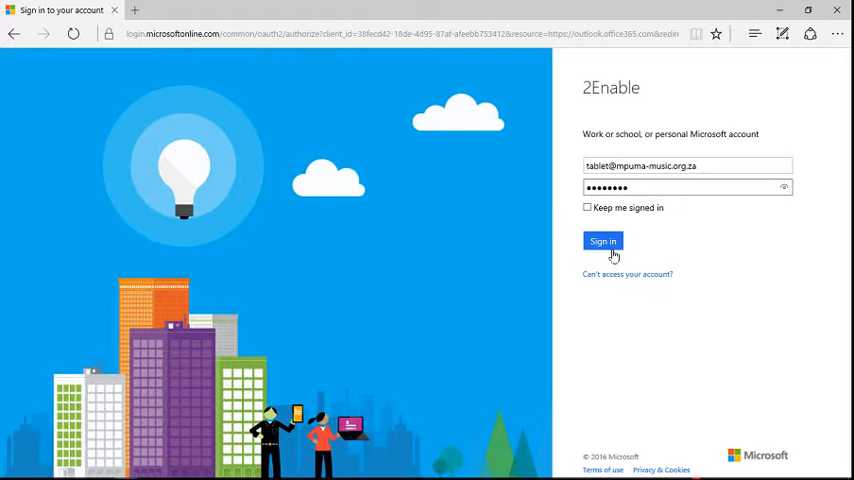
left_click(603, 241)
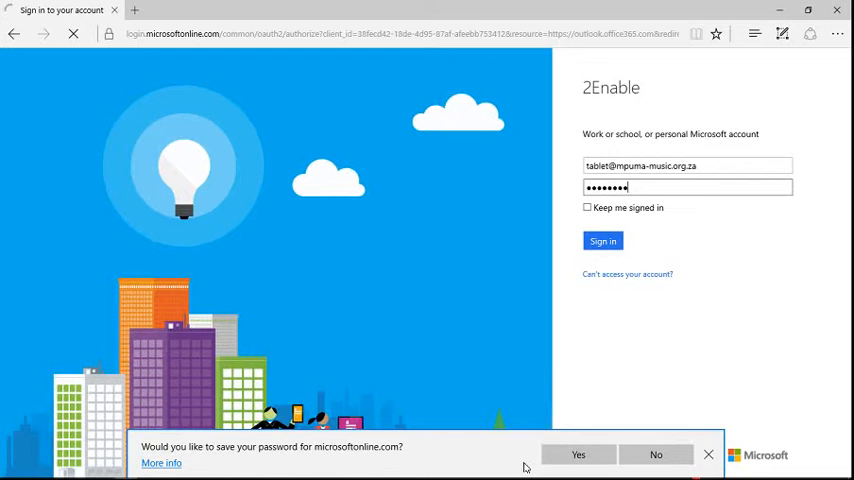
left_click(656, 455)
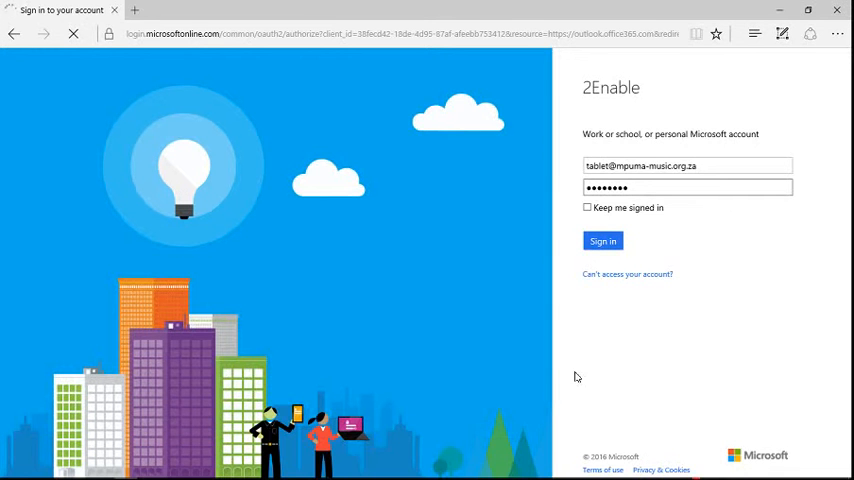
left_click(603, 241)
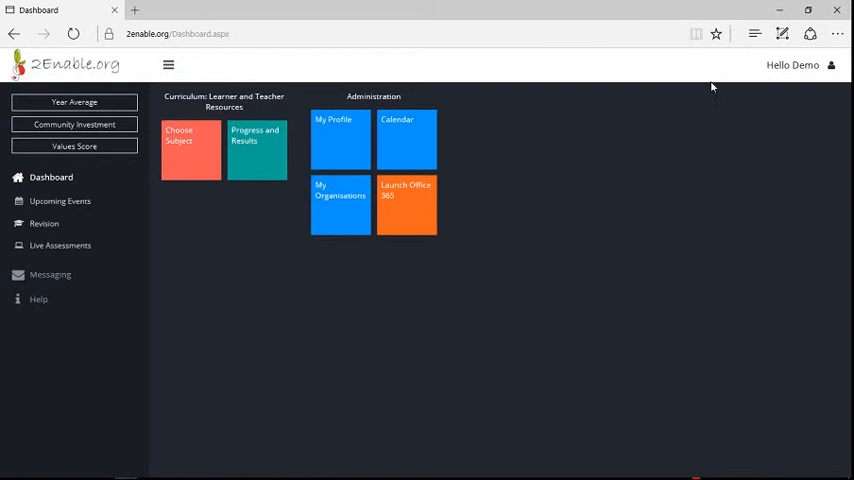
- View the Hello Demo account menu on the dashboard and dismiss it without logging out
left_click(828, 66)
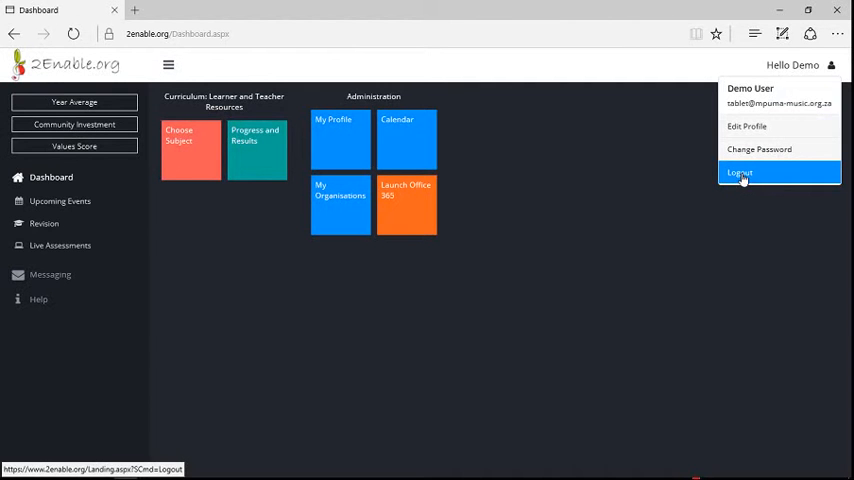
left_click(432, 350)
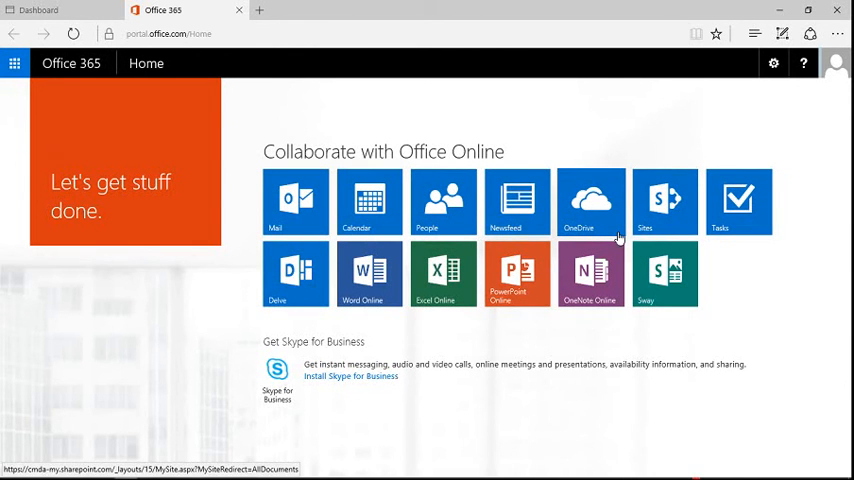
- Return to the 2Enable dashboard and log out via the Hello Demo account menu
left_click(39, 10)
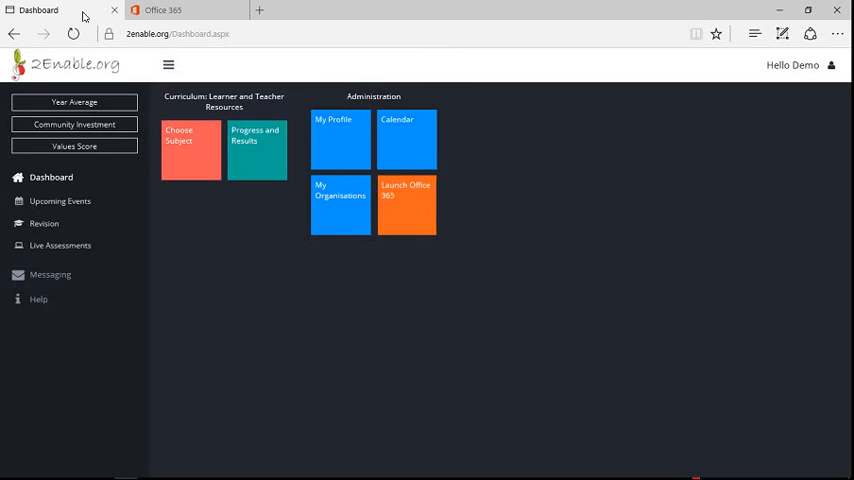
left_click(800, 65)
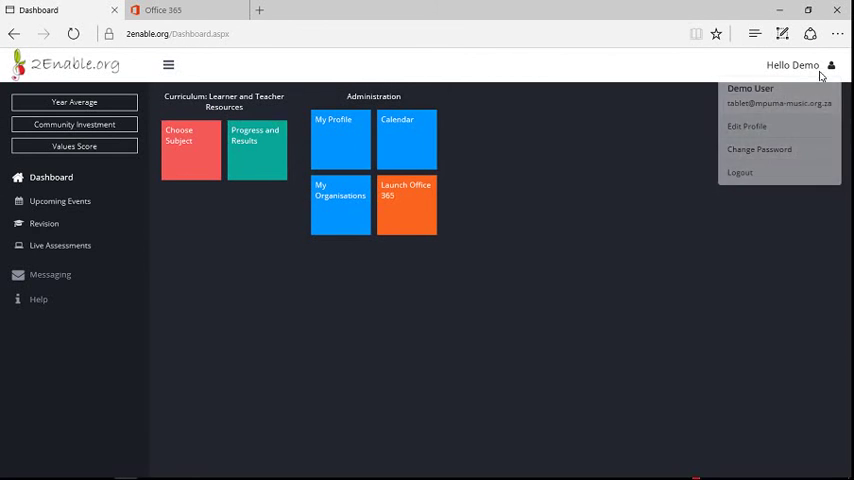
left_click(743, 176)
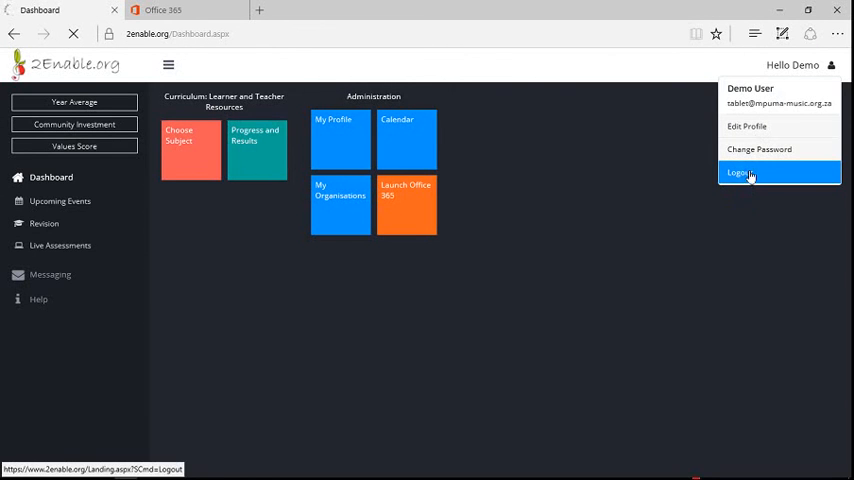